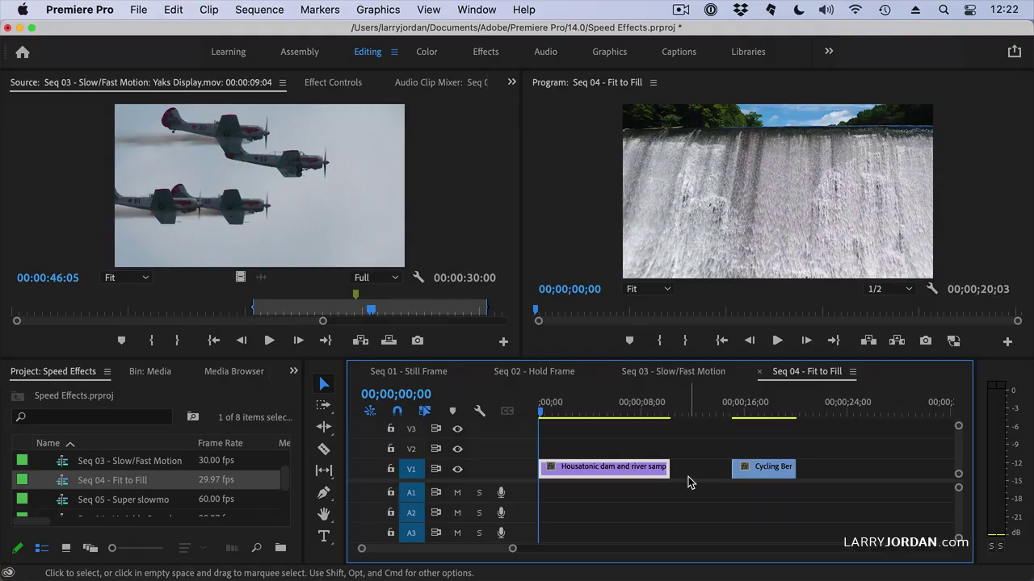
Play Seq 04 - Fit to Fill from the start, stopping at 00;00;17;23 in the cycling clip.
key("space")
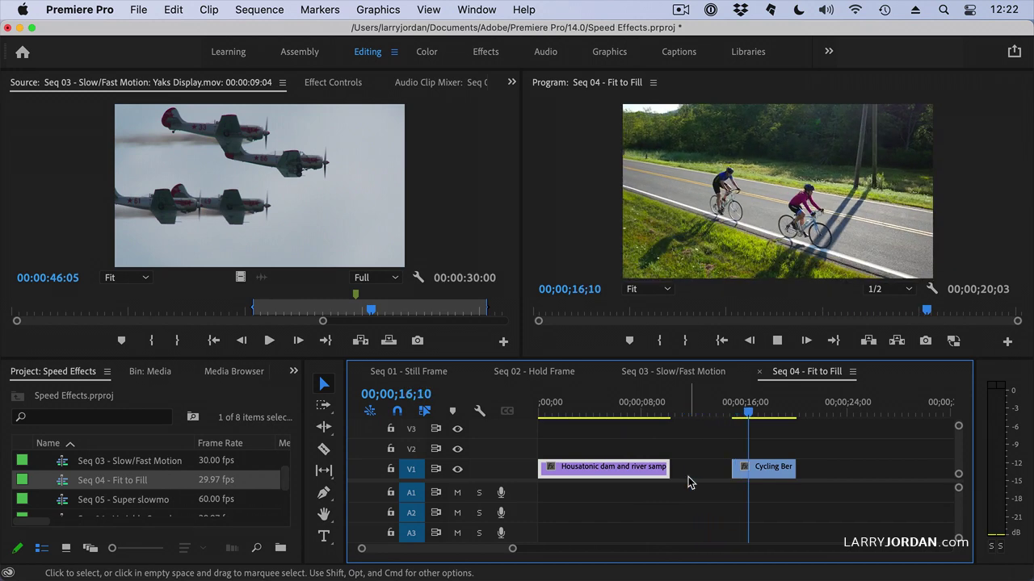
key("space")
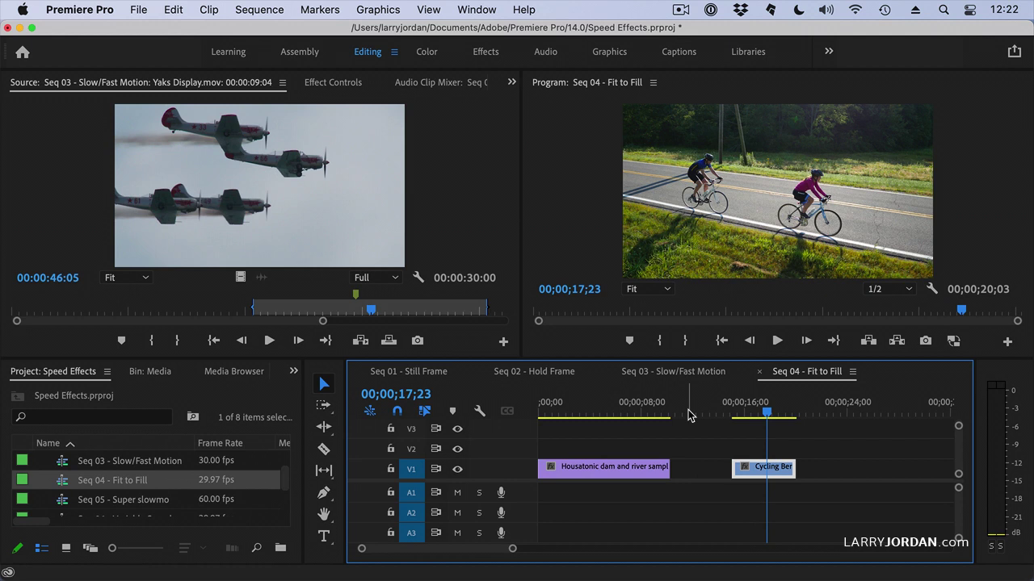
Load Berkshire flyfishing.mov from the Media bin into the Source monitor and play it from the start.
left_click(147, 374)
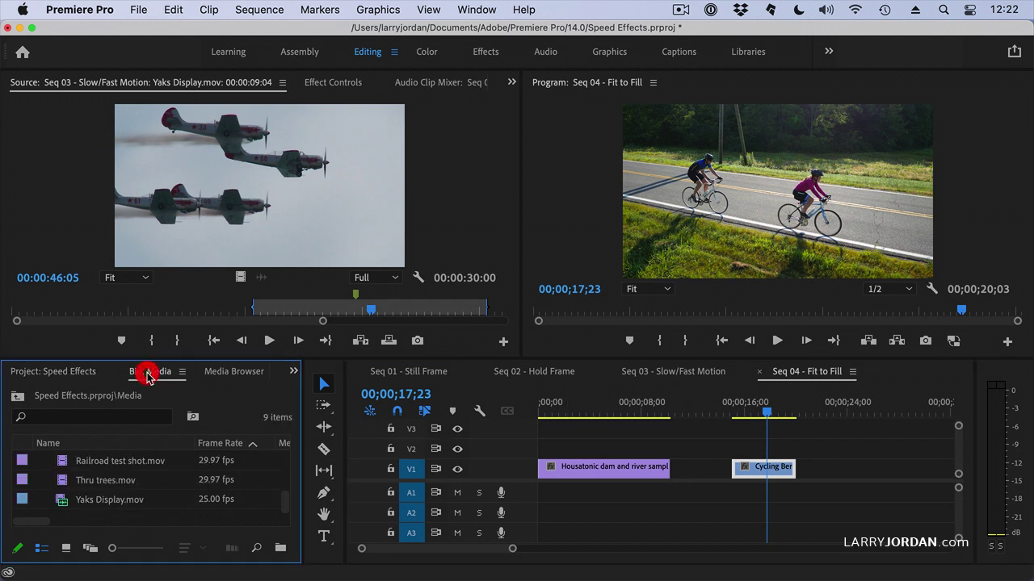
scroll(122, 462, "up", 5)
double_click(121, 467)
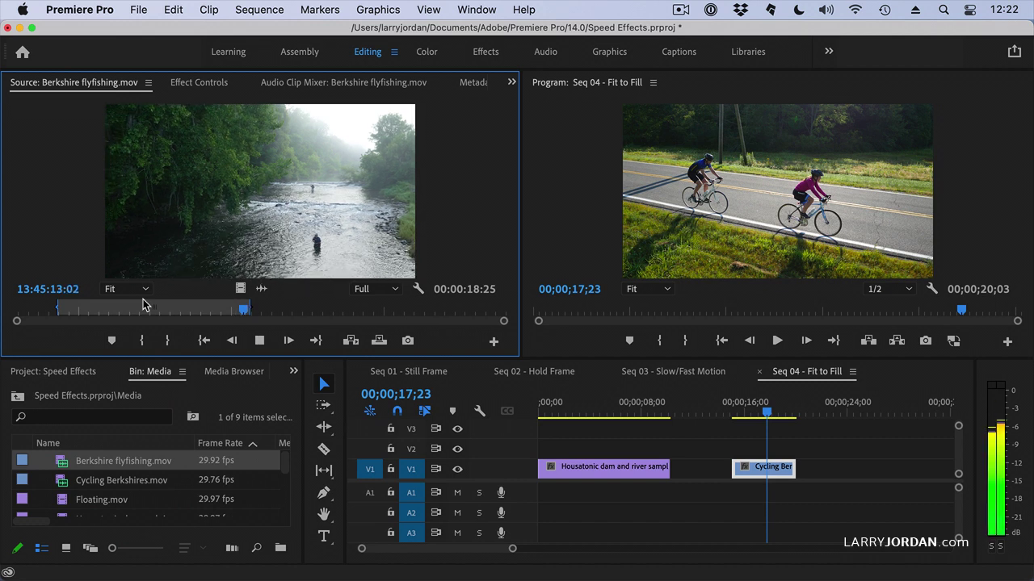
left_click(41, 308)
key("space")
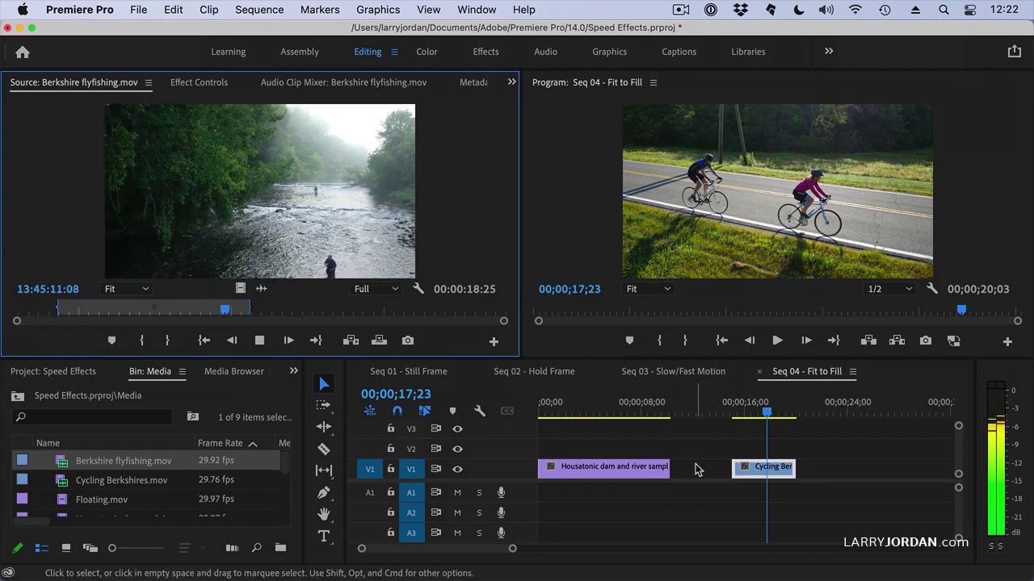
Pull the fly-fishing clip's source Out point earlier so its range is 16:01.
left_click(94, 308)
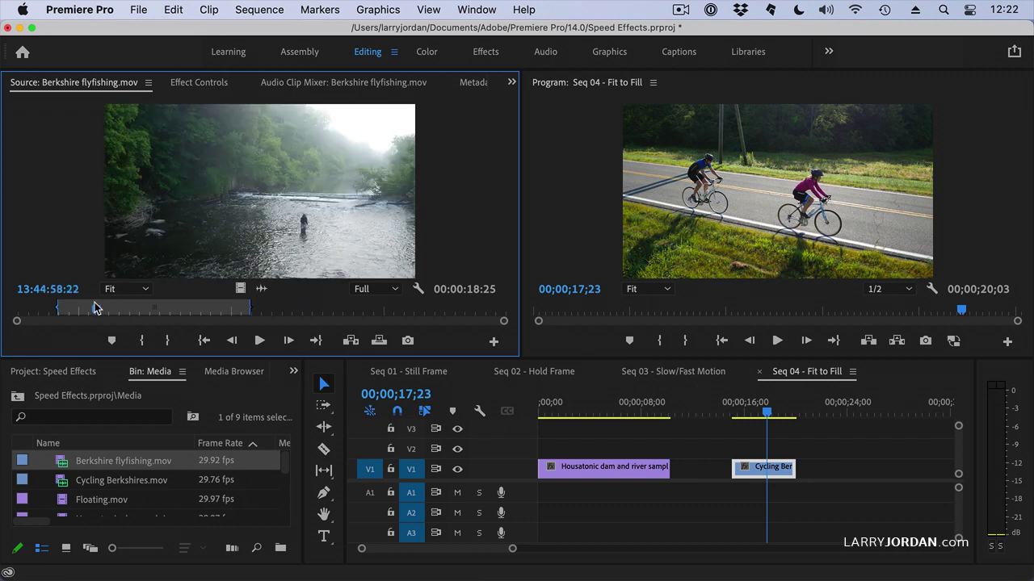
mouse_move(94, 307)
left_mouse_down()
mouse_move(71, 308)
mouse_move(82, 307)
left_mouse_up()
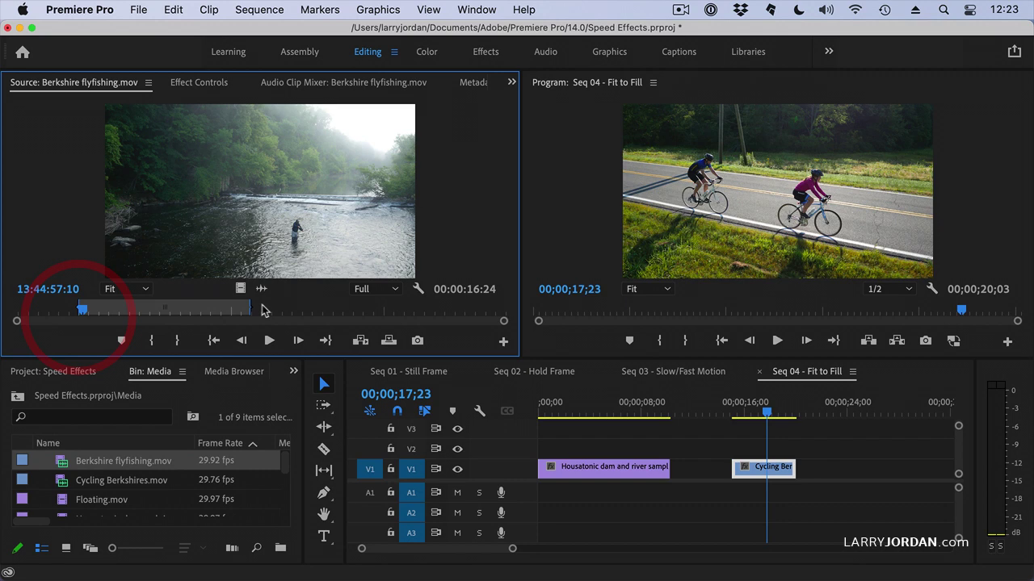
left_click_drag(251, 308, 242, 310)
left_click(139, 313)
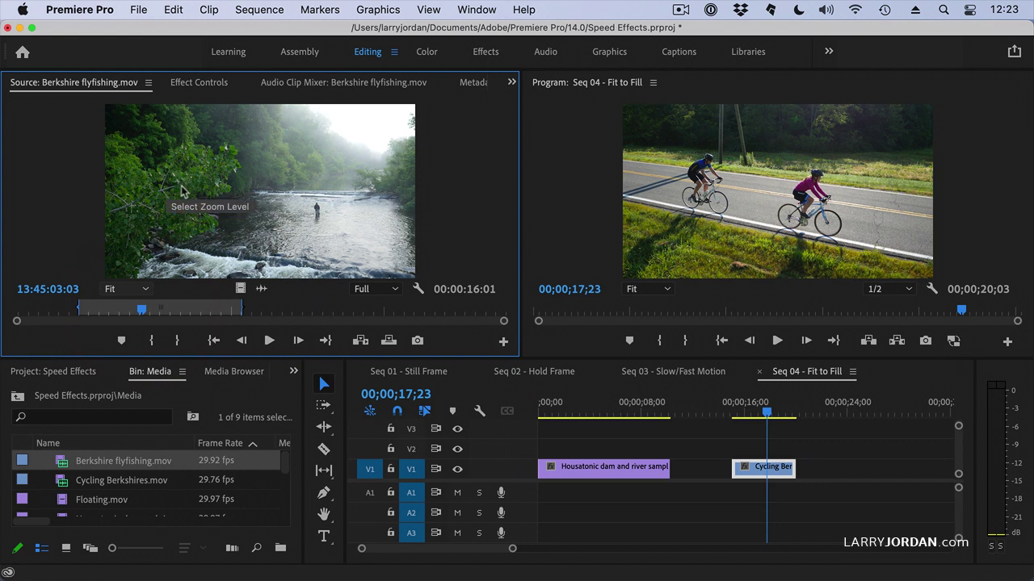
Mark the gap between the dam and cycling clips with sequence In and Out points (00;00;04;25).
left_click_drag(697, 412, 733, 414)
key("i")
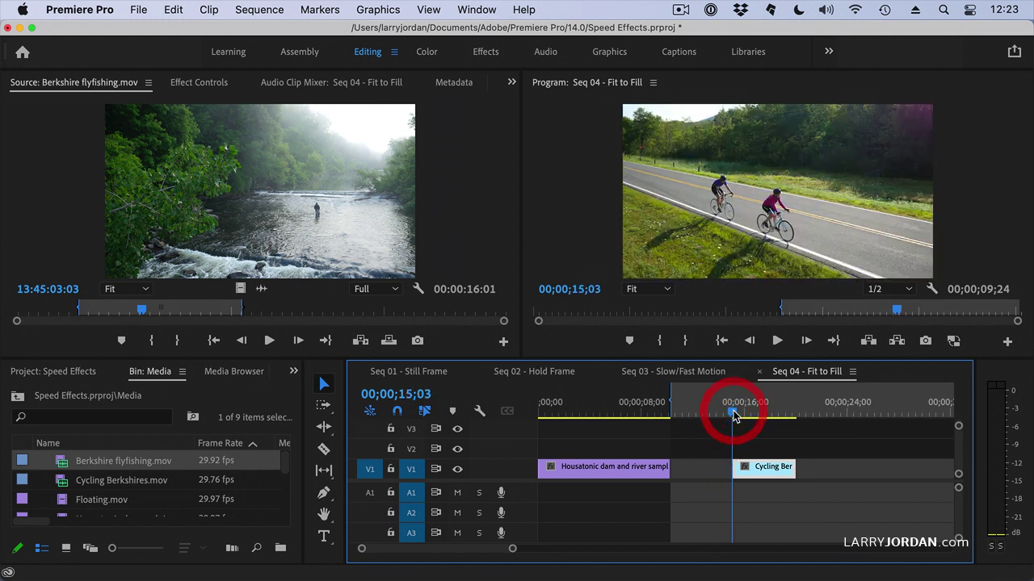
key("o")
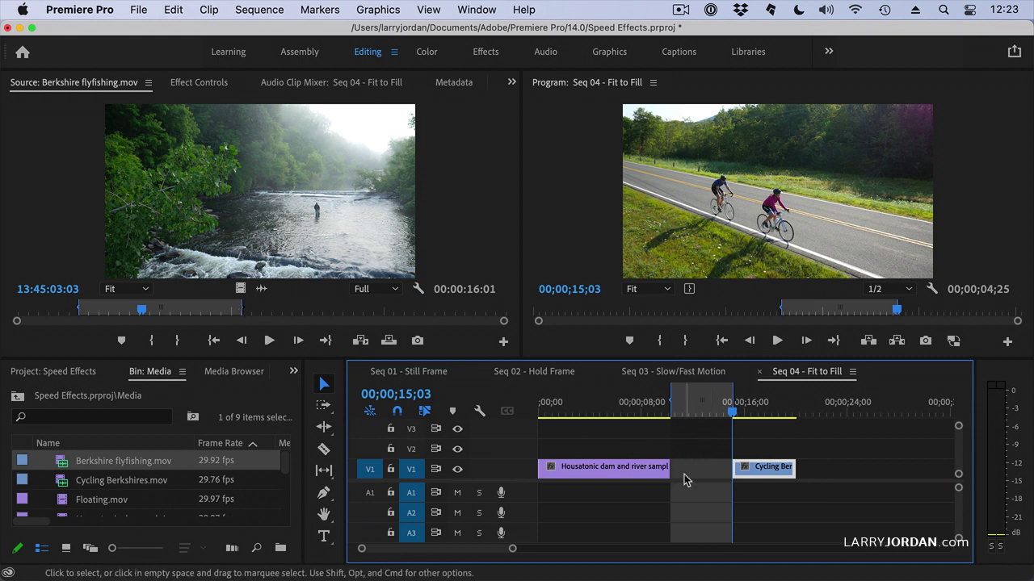
Overwrite the fly-fishing clip into the marked gap using Change Clip Speed (Fit to Fill).
key("period")
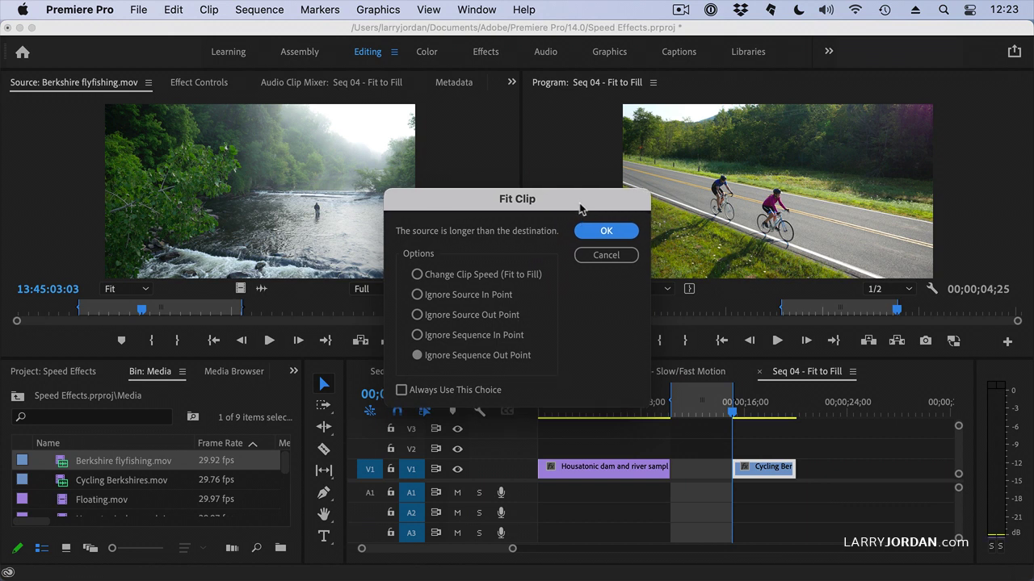
left_click(581, 203)
left_click(431, 273)
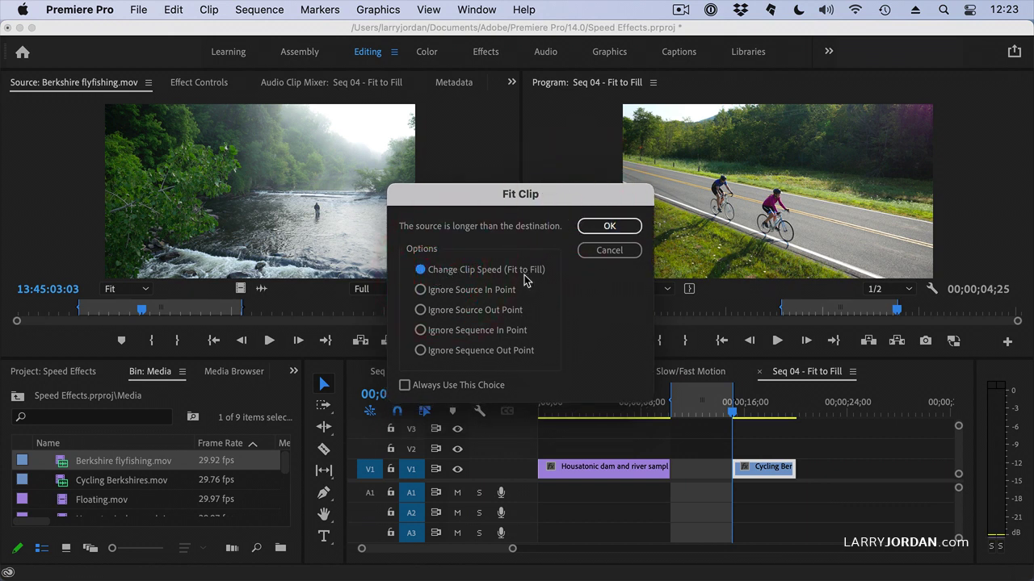
left_click(607, 227)
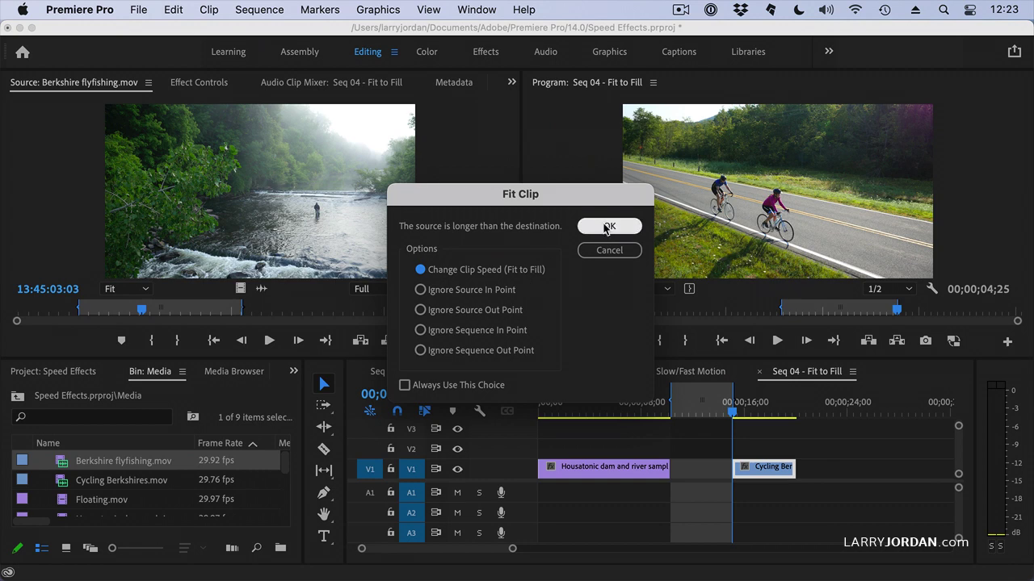
left_click(606, 227)
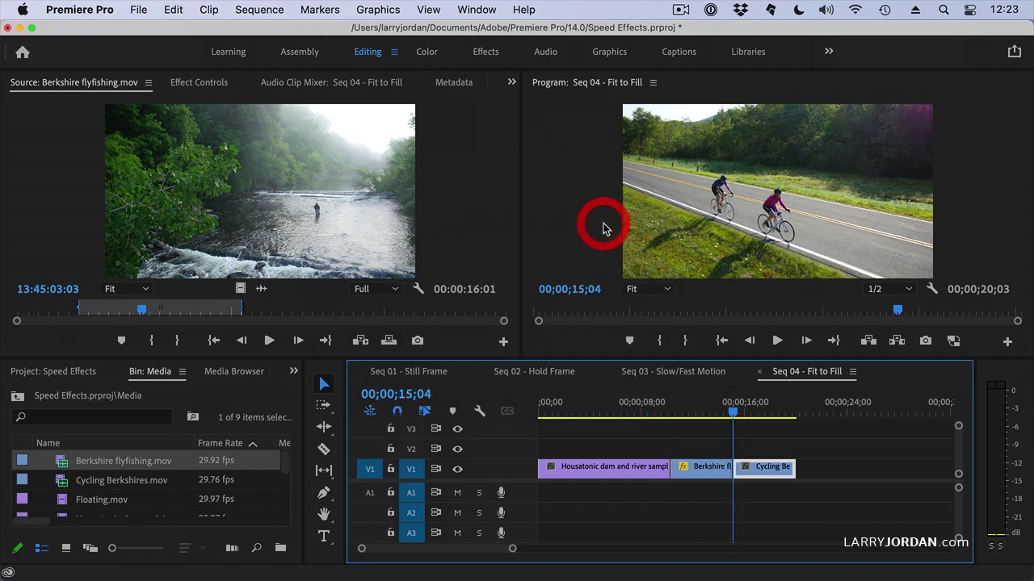
left_click(635, 412)
key("space")
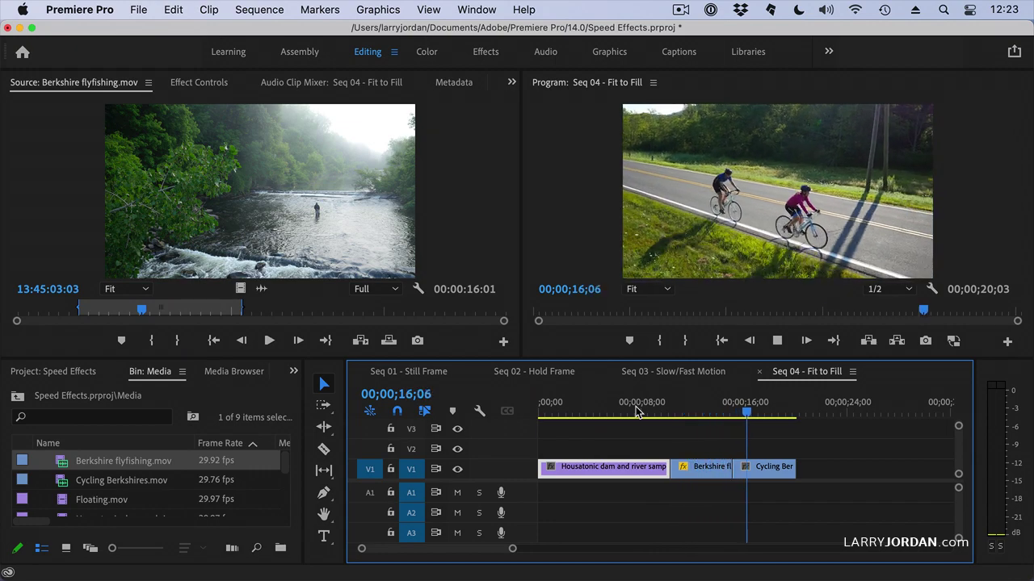
key("space")
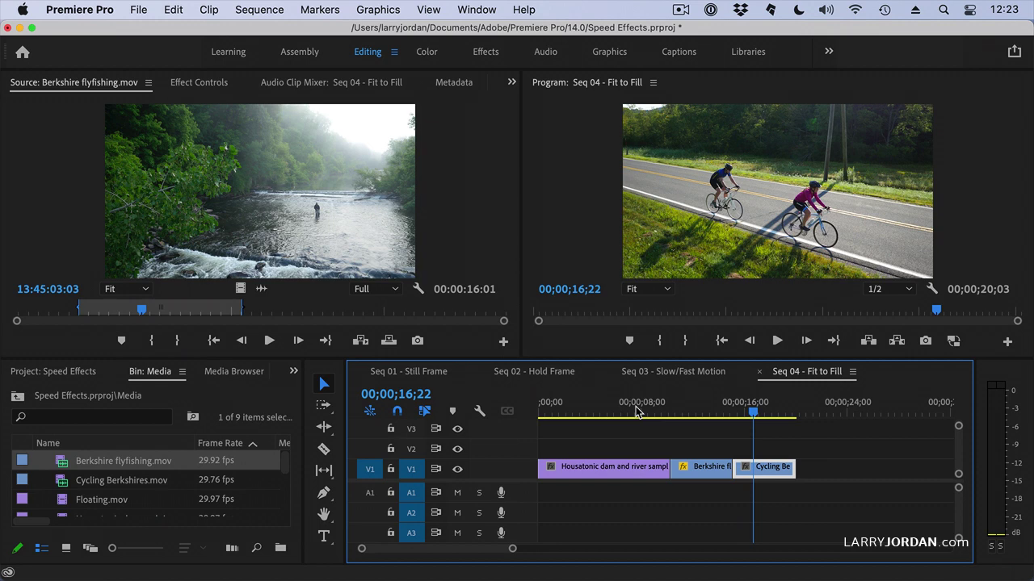
left_click(636, 412)
key("space")
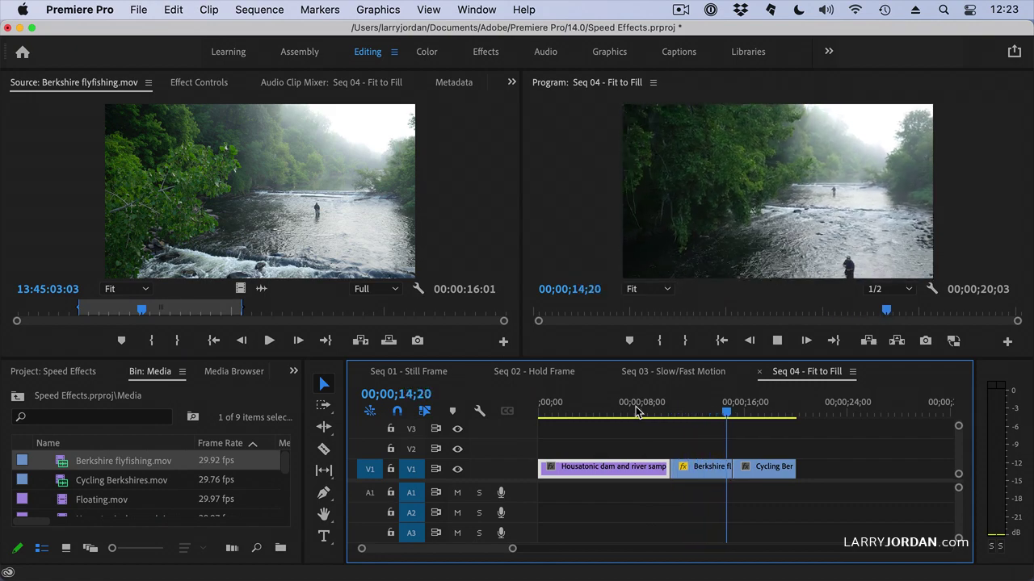
key("space")
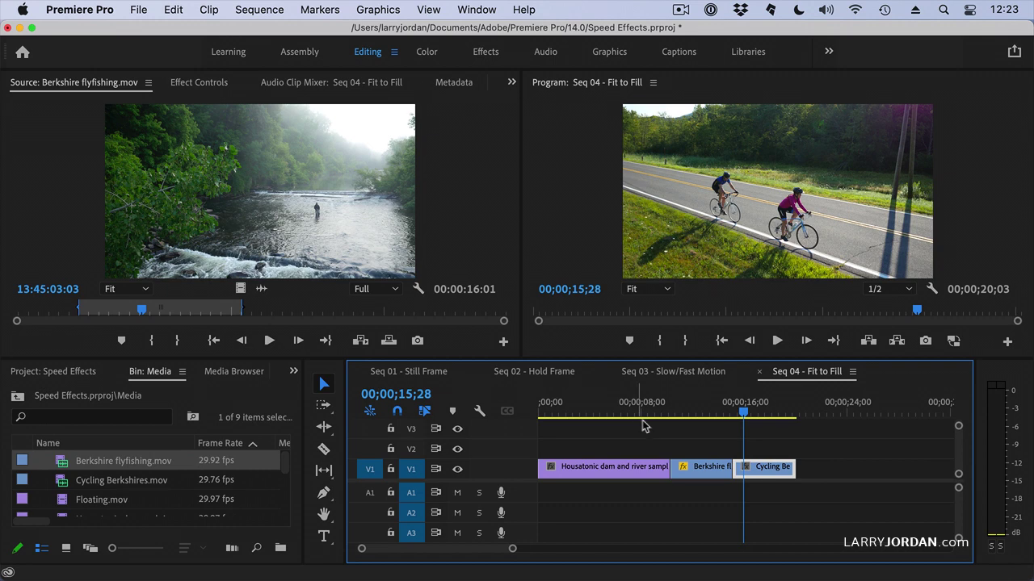
left_click(697, 408)
Undo the fit-to-fill edit and move the source In point later for a 00:00:06:09 range.
key("x")
key("semicolon")
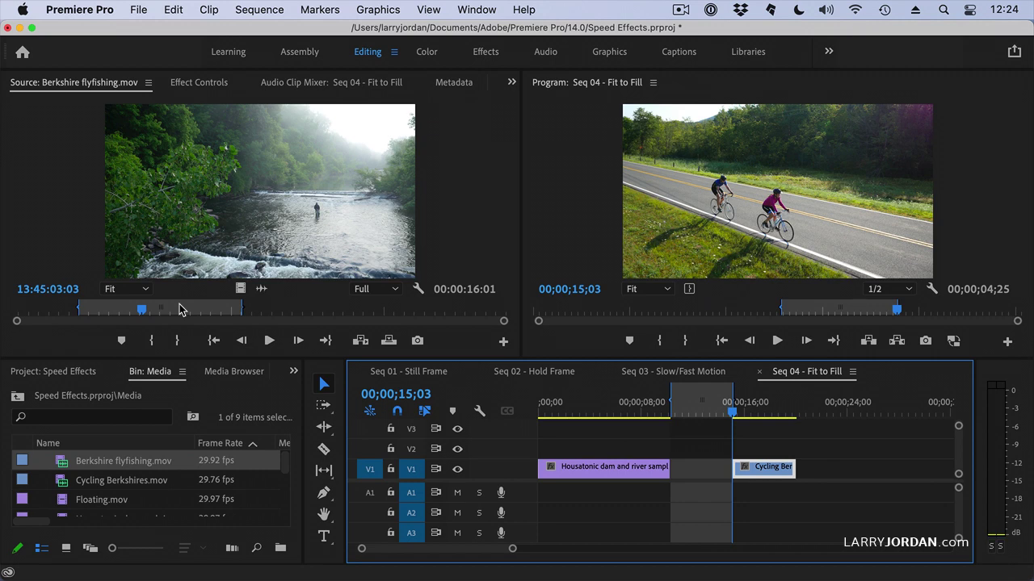
left_click_drag(78, 311, 177, 311)
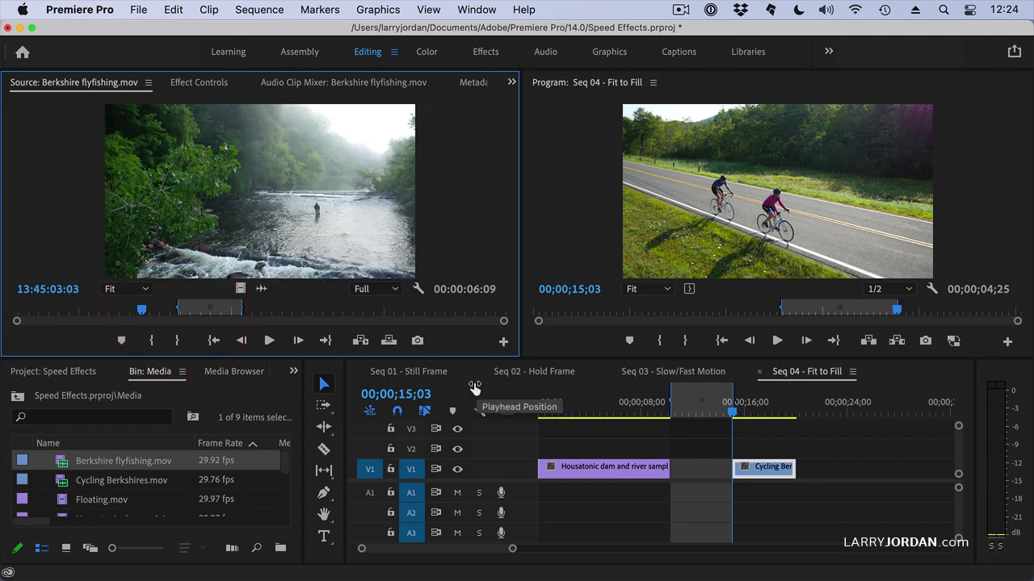
Overwrite the shorter range into the gap again with Change Clip Speed (Fit to Fill).
key("period")
left_click(490, 277)
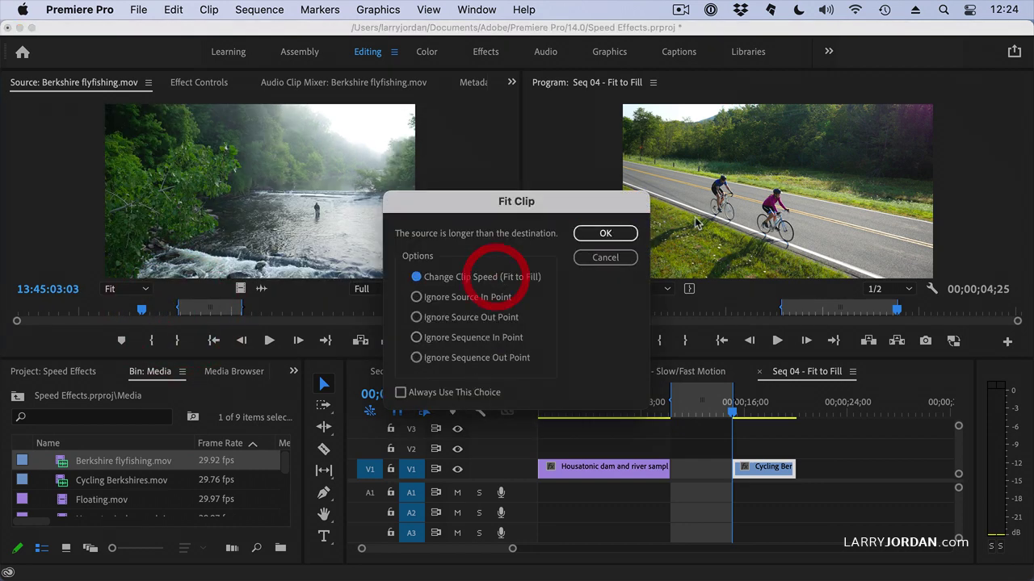
left_click(605, 232)
left_click(639, 404)
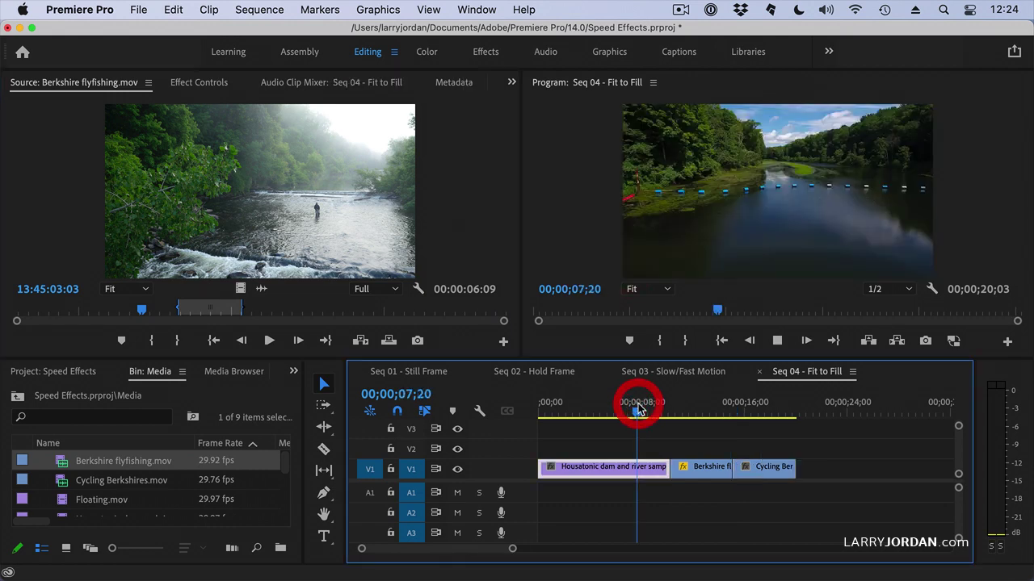
Play from the dam clip through the re-fitted fly-fishing clip, stopping at 00;00;16;10 in the cycling clip.
key("space")
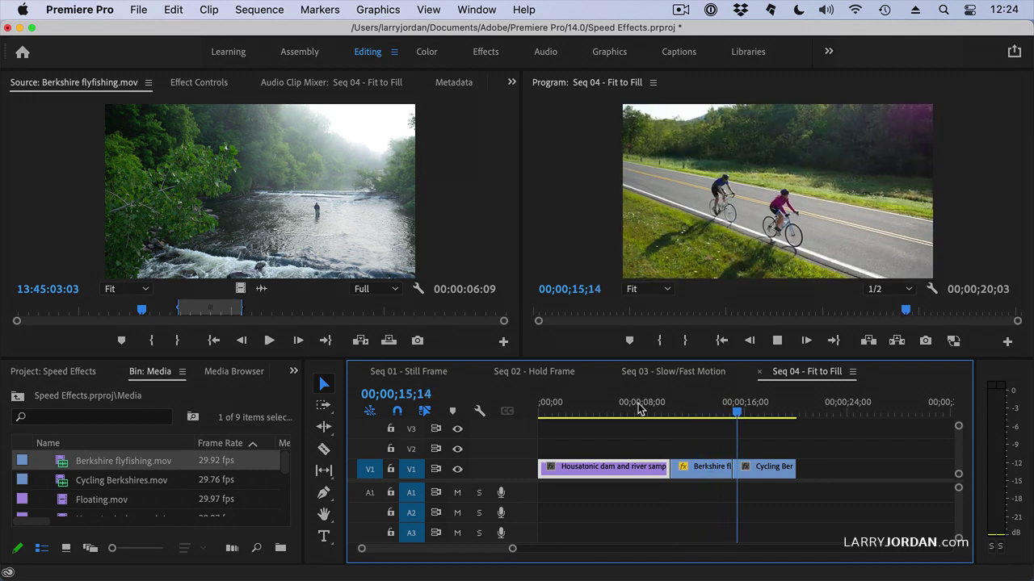
key("space")
key("d")
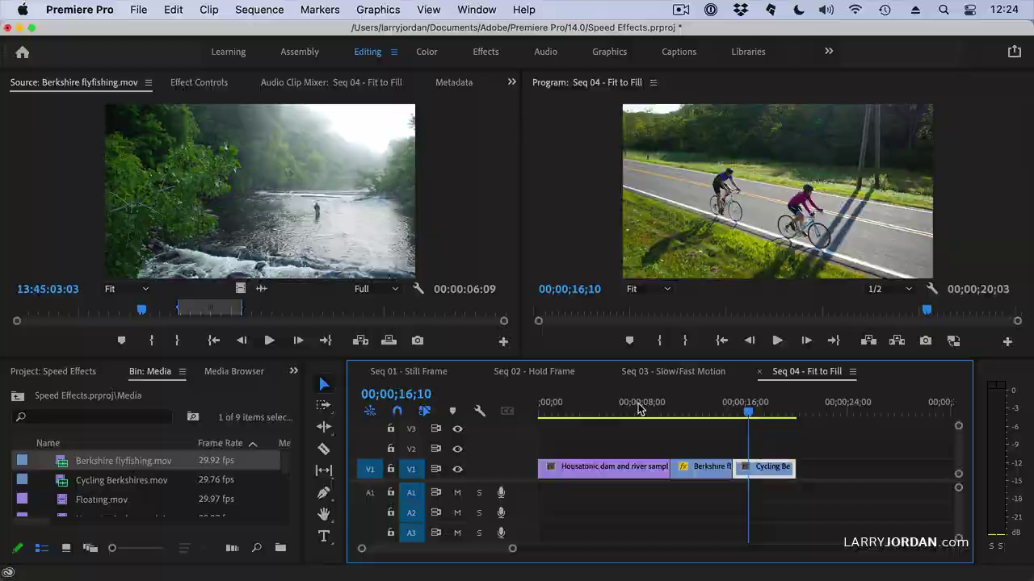